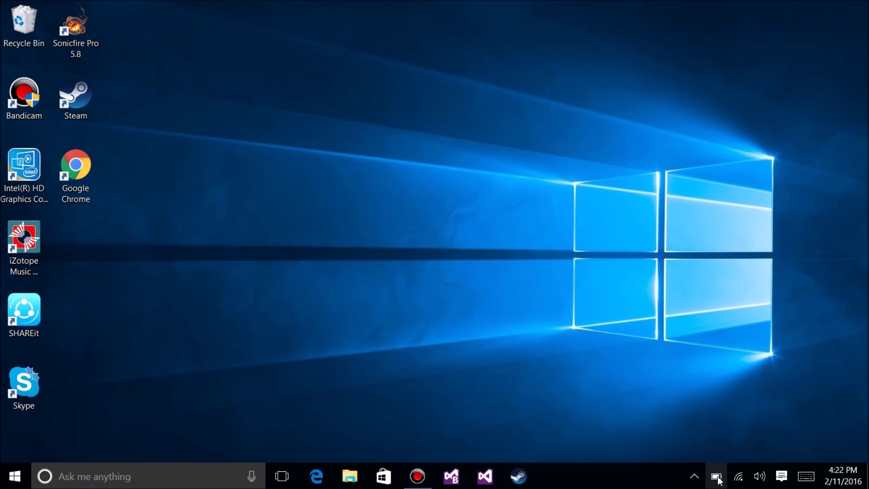
Step: Turn battery saver on from the taskbar battery panel, then bring up the tile's options
mouse_move(720, 479)
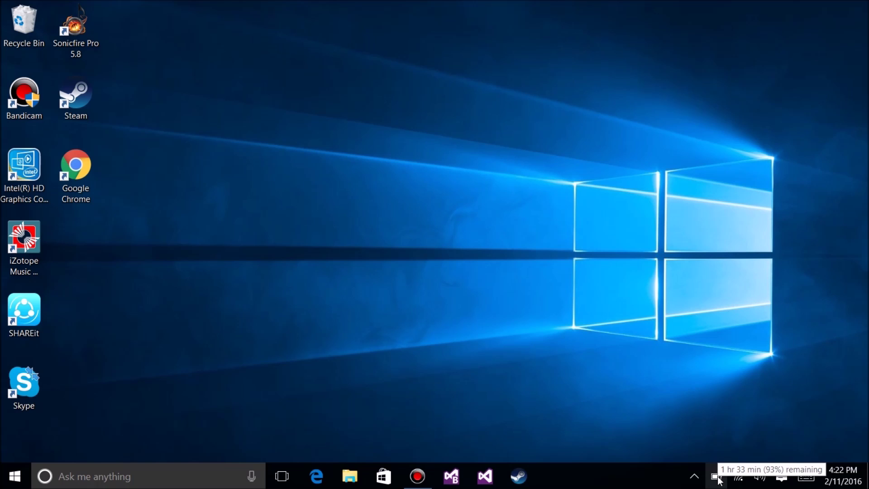
left_click(717, 477)
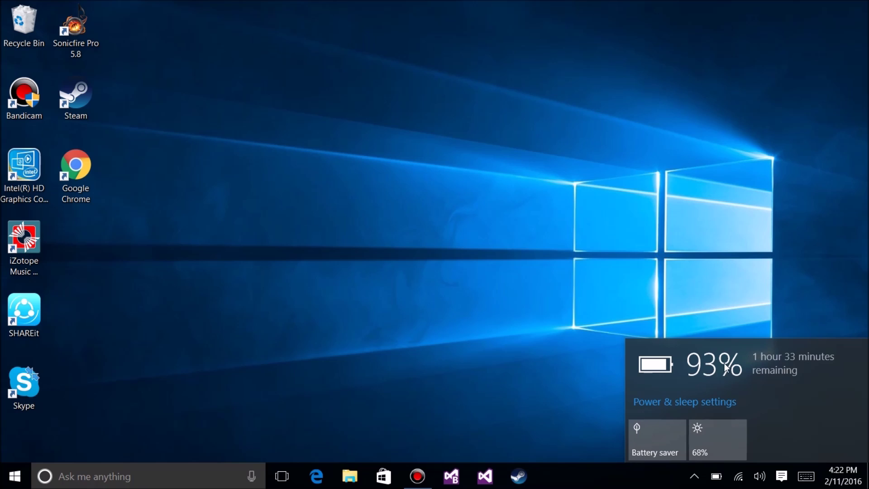
left_click(655, 443)
left_click(700, 301)
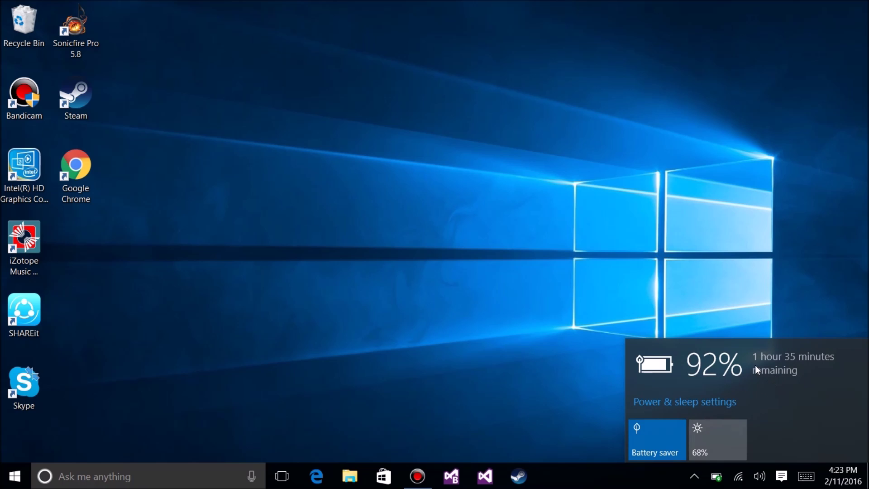
right_click(666, 431)
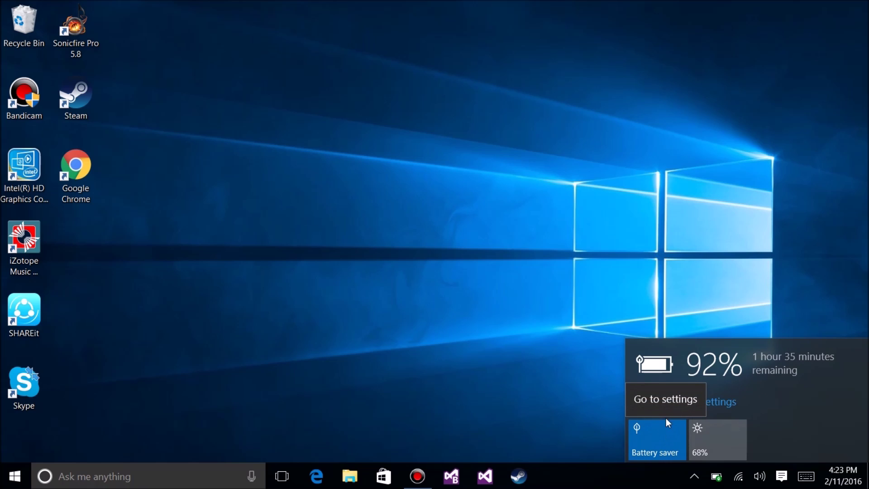
Step: Open the detailed battery saver settings with the always-allowed apps list
left_click(664, 398)
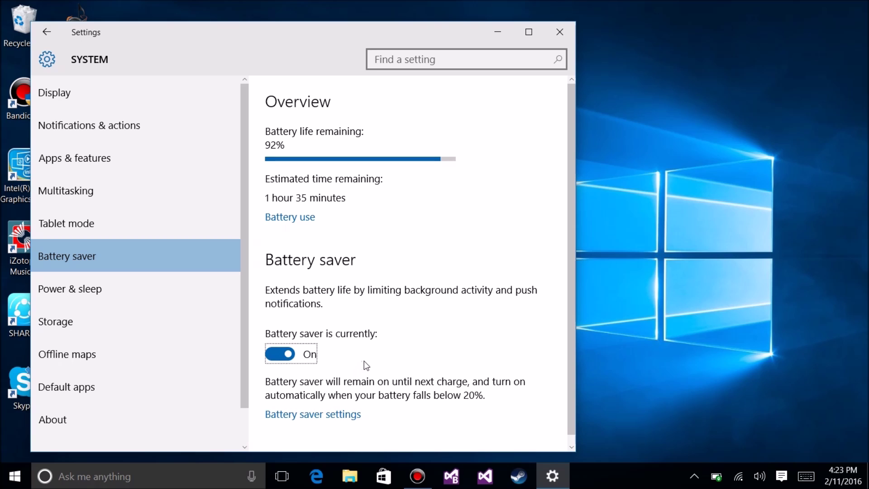
scroll(364, 360, "down", 1)
left_click(303, 405)
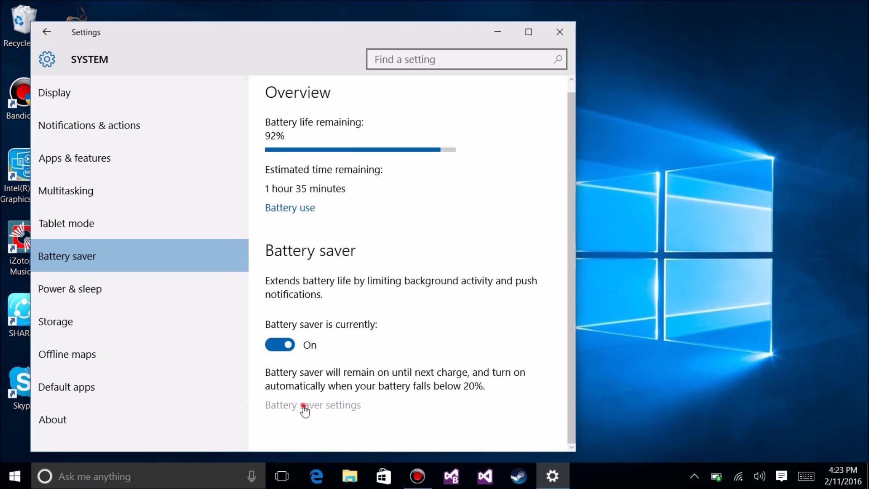
scroll(151, 253, "down", 3)
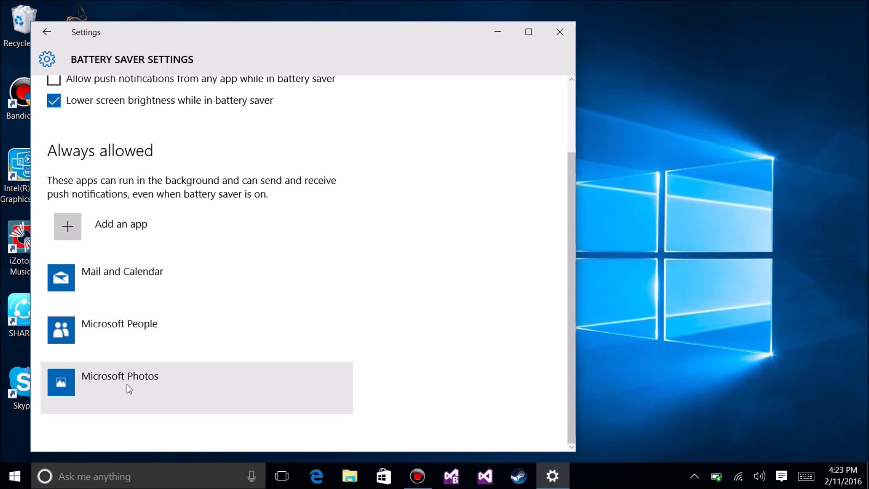
Step: Remove Microsoft Photos and Microsoft People from the apps always allowed under battery saver
left_click(116, 374)
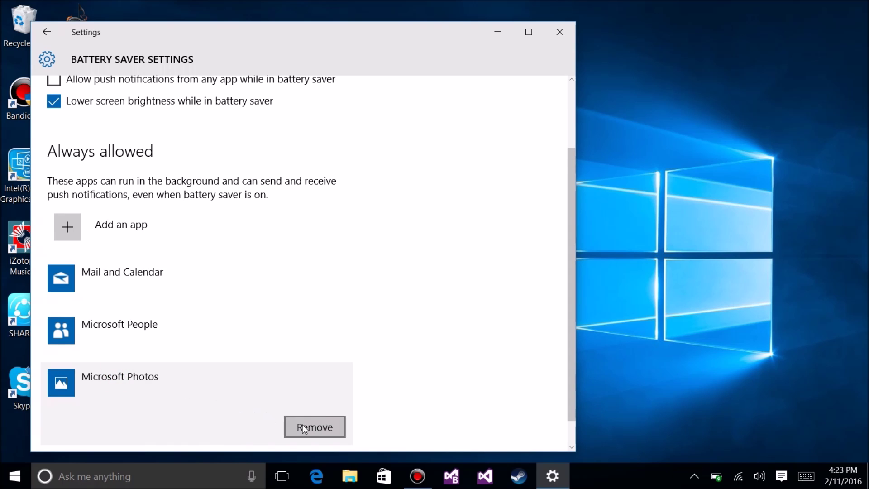
left_click(303, 425)
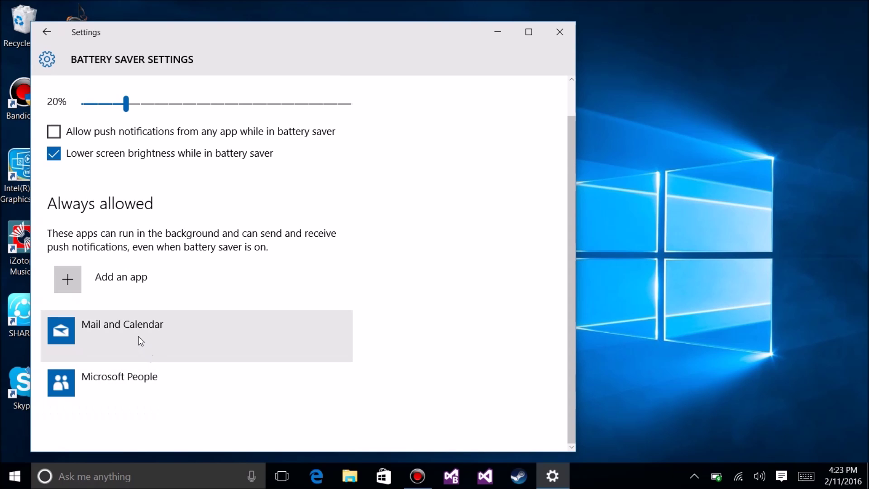
left_click(150, 380)
left_click(310, 426)
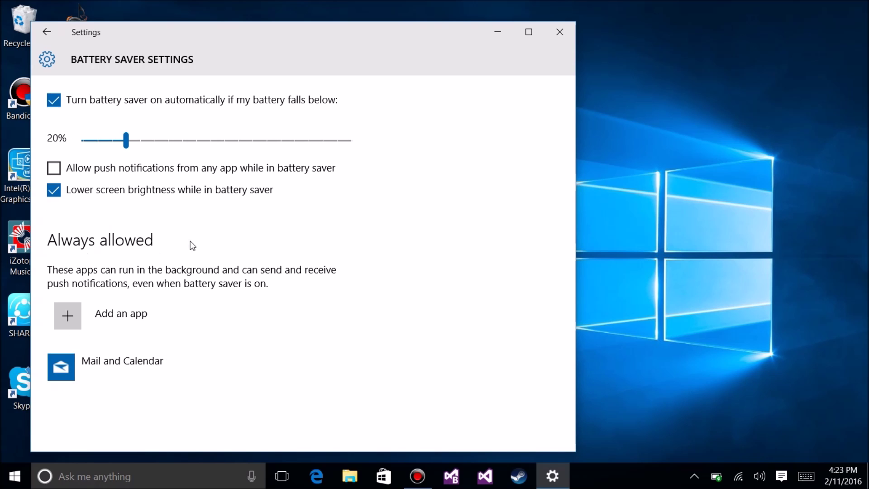
Step: Show the per-app battery use list for the last 24 hours
left_click(46, 32)
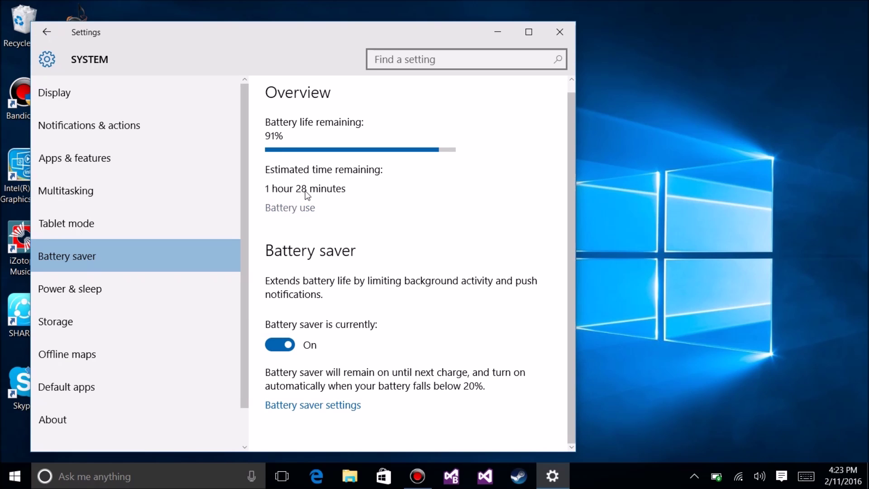
left_click(290, 211)
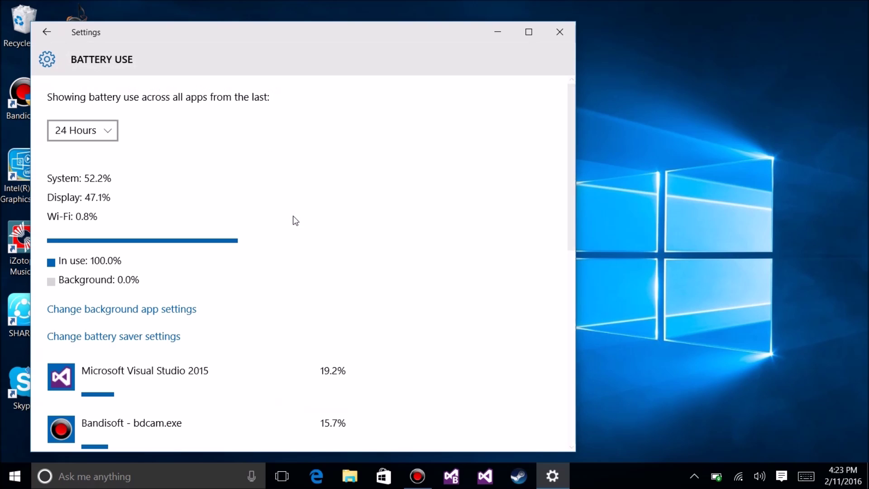
scroll(317, 253, "down", 4)
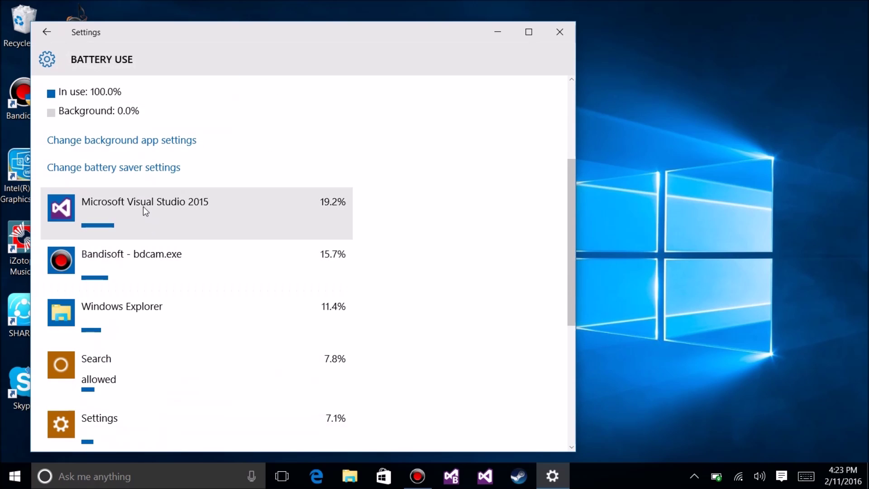
scroll(146, 211, "down", 1)
scroll(149, 217, "down", 4)
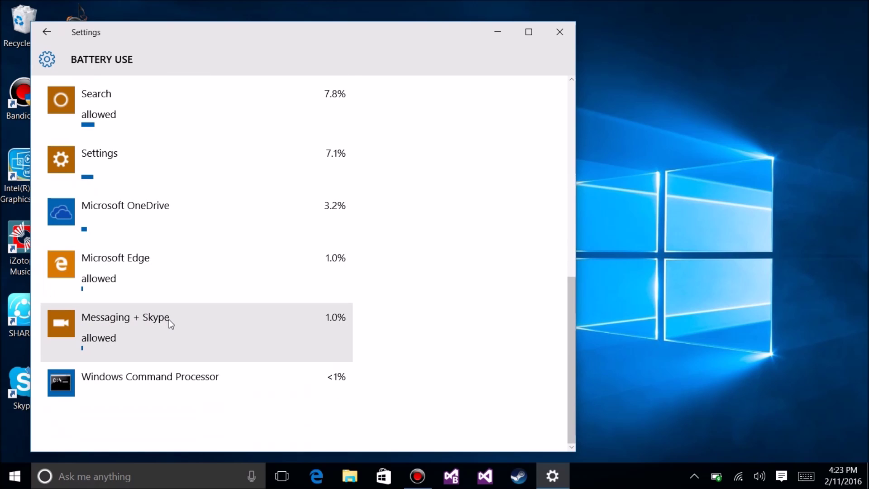
Step: View Microsoft OneDrive's battery use details, then return to the all-apps battery use list
left_click(151, 219)
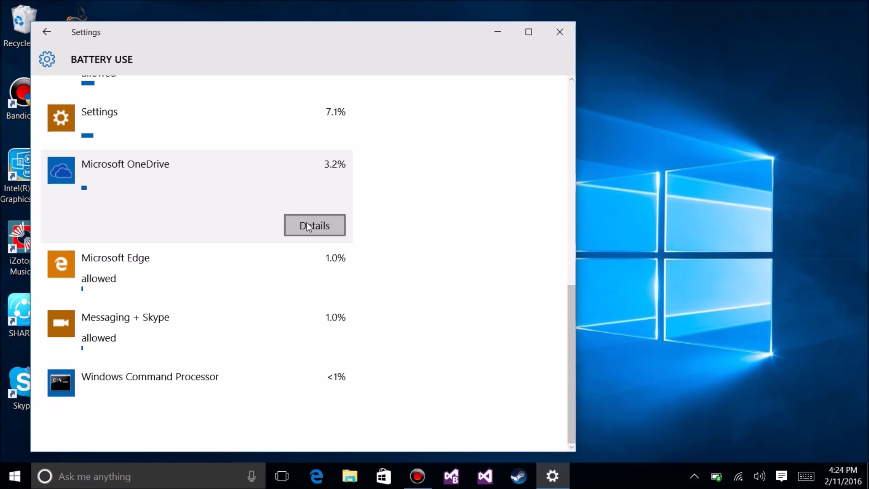
left_click(312, 225)
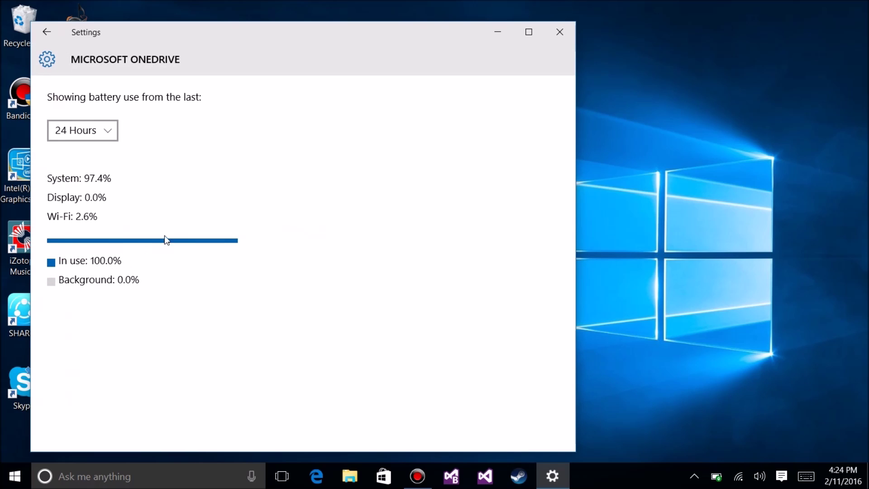
left_click(49, 33)
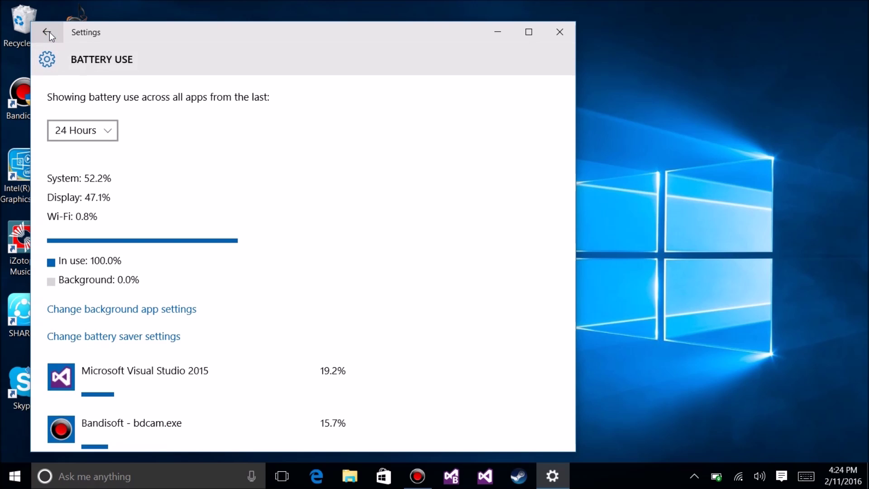
left_click(48, 32)
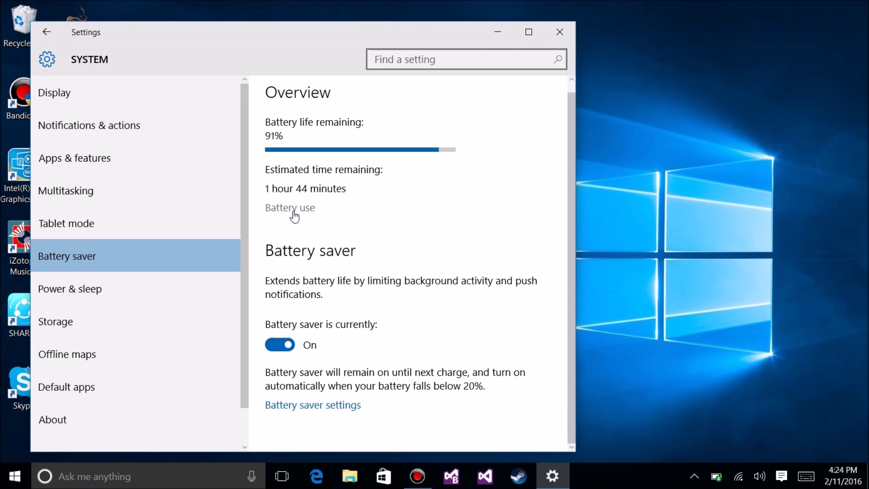
left_click(291, 209)
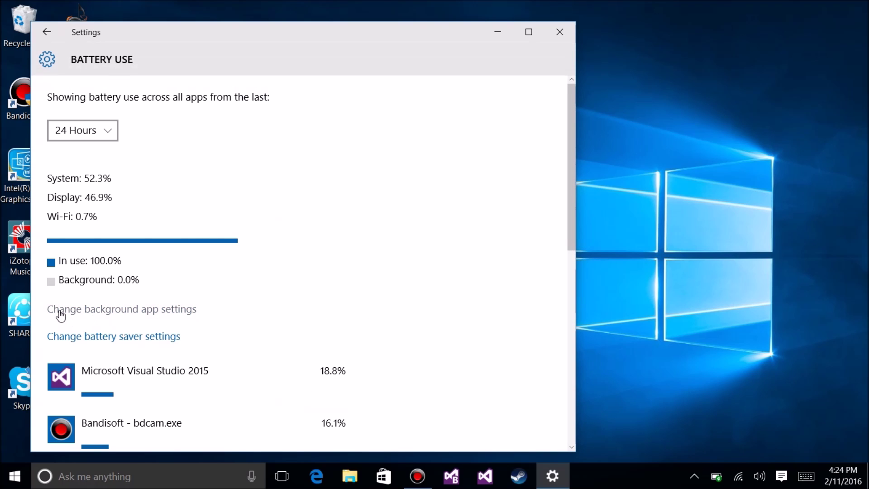
Step: In Background apps, switch off AccuWeather, Food & Drink and Get Office
left_click(124, 308)
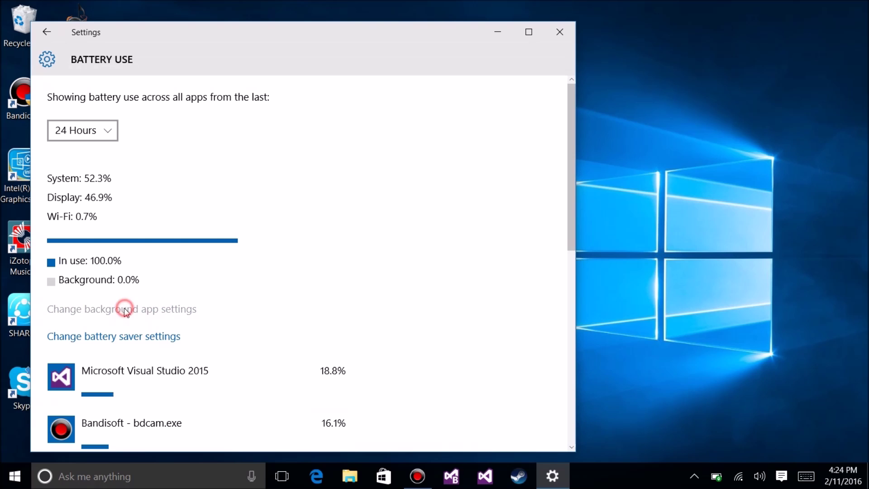
scroll(243, 269, "down", 5)
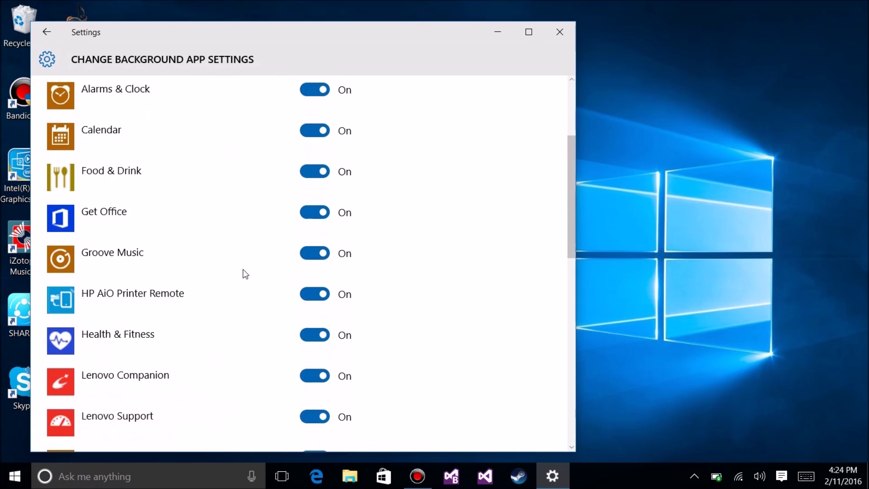
scroll(245, 271, "down", 8)
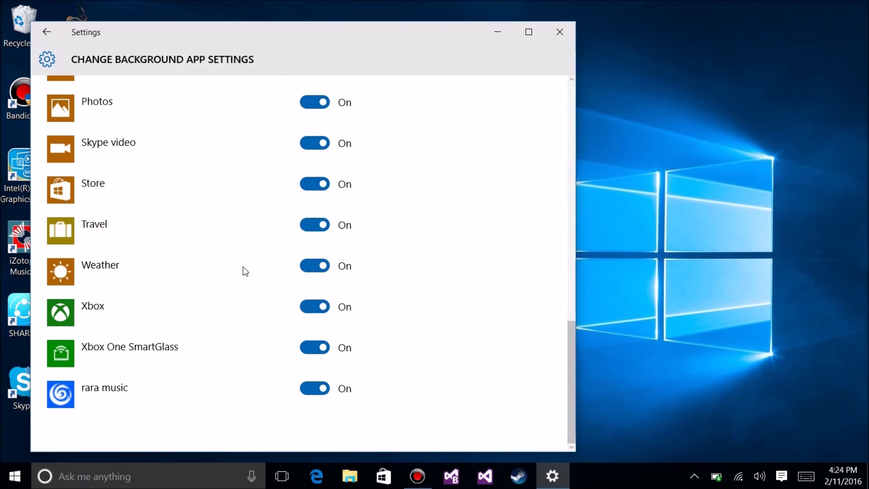
scroll(244, 271, "up", 12)
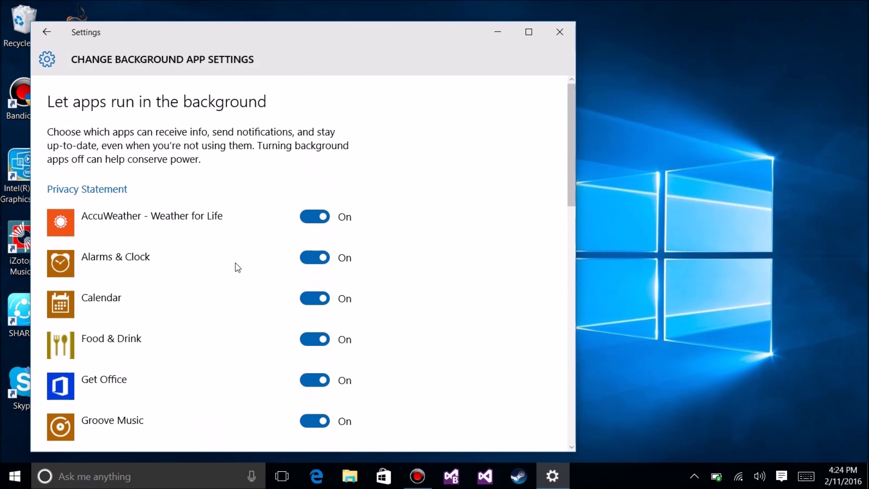
left_click(304, 216)
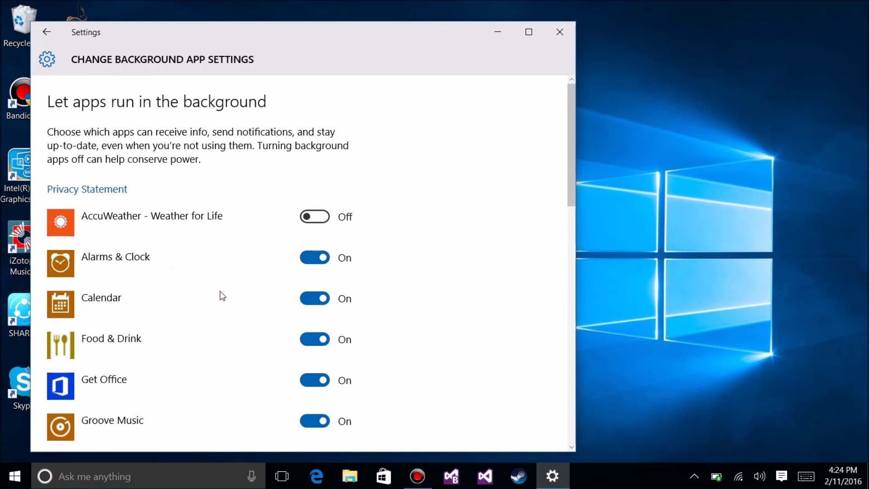
left_click(316, 339)
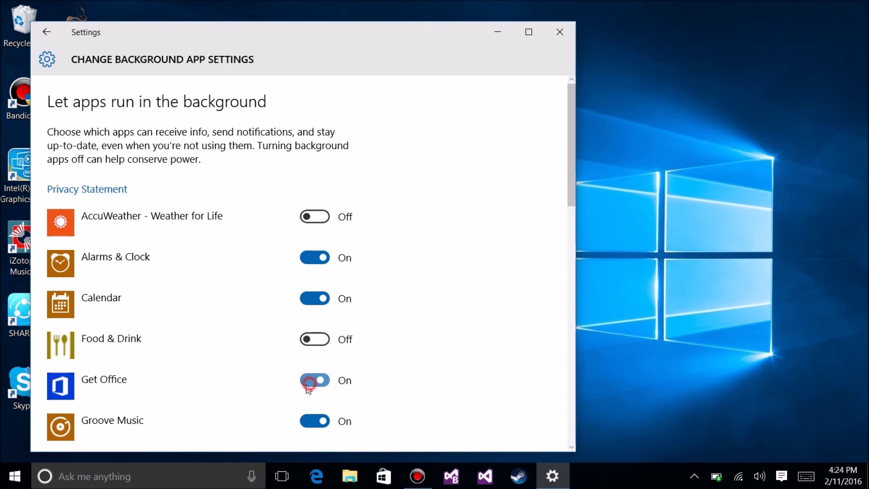
left_click(302, 382)
Step: Switch off background running for Groove Music, Health & Fitness, Lenovo Companion and Lenovo Support
scroll(240, 398, "down", 2)
scroll(240, 407, "down", 2)
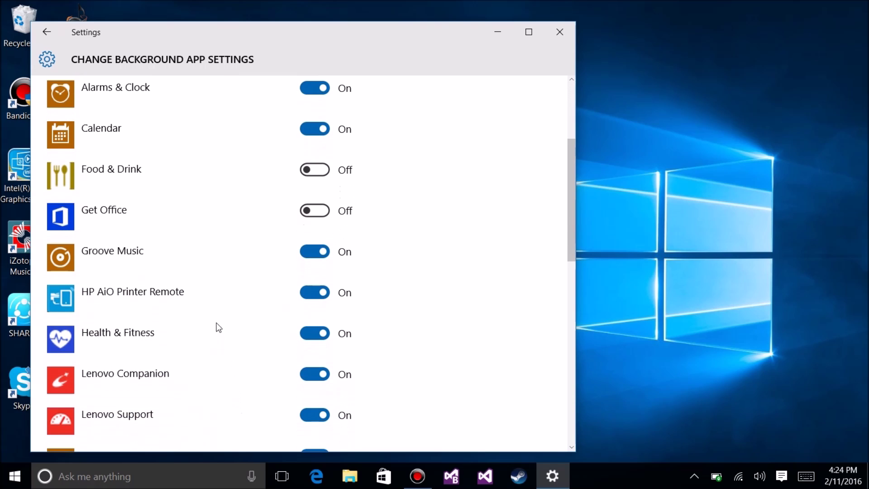
left_click(309, 252)
left_click(303, 332)
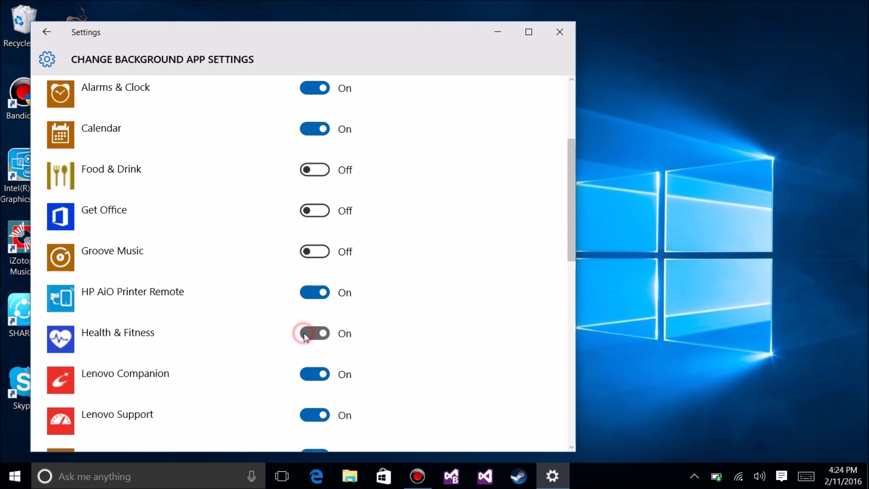
left_click(304, 372)
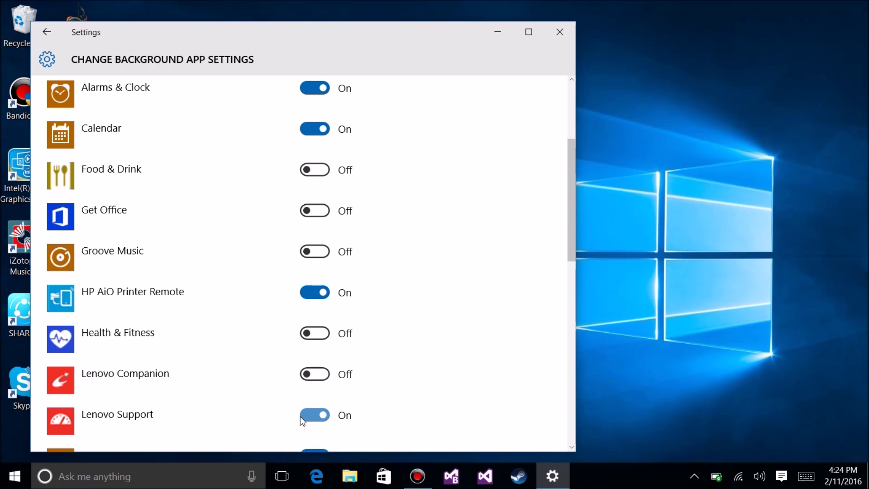
left_click(300, 416)
Step: Switch off background running for Microsoft Edge, Phone Companion, Photos, Skype video, Store and Travel
scroll(241, 394, "down", 5)
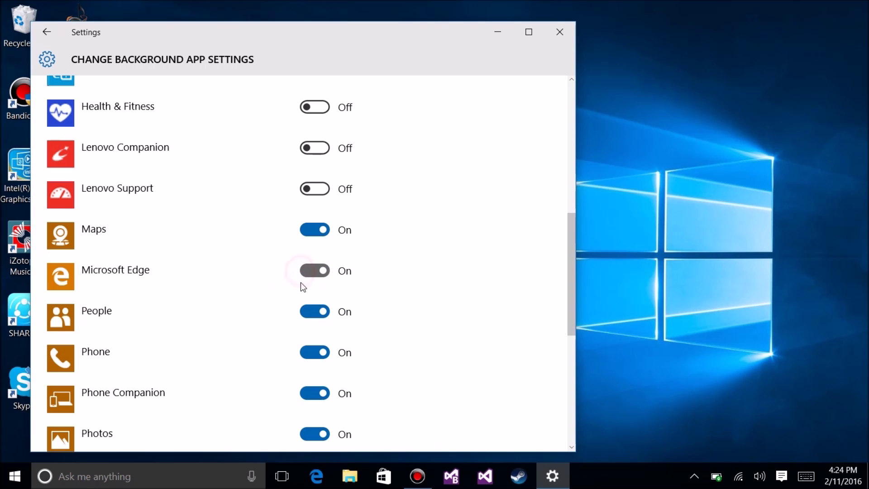
left_click(301, 281)
scroll(287, 379, "down", 3)
left_click(306, 280)
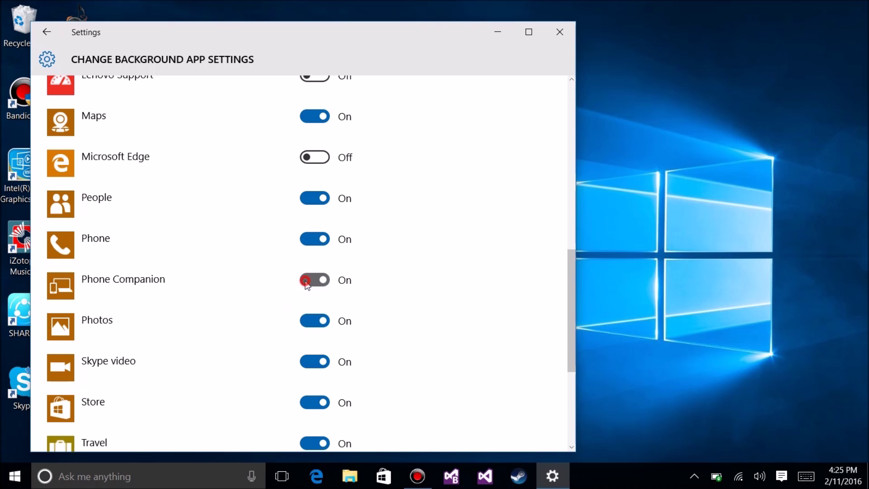
left_click(303, 320)
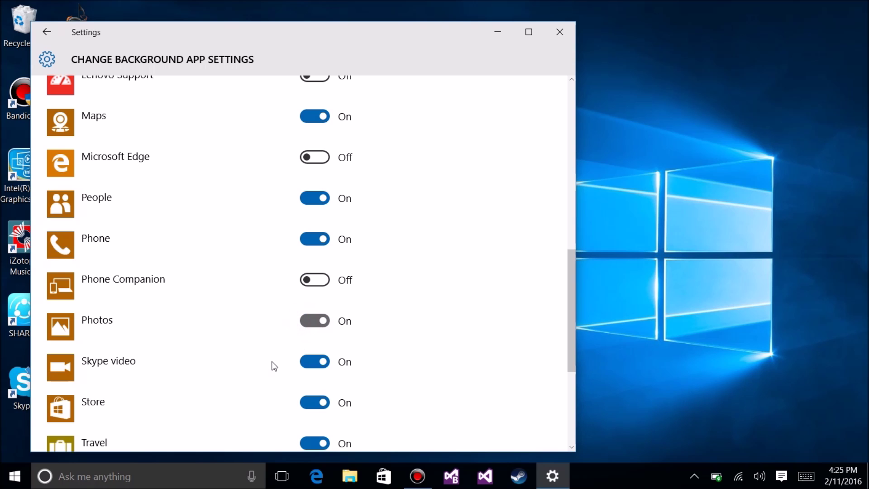
scroll(264, 362, "down", 3)
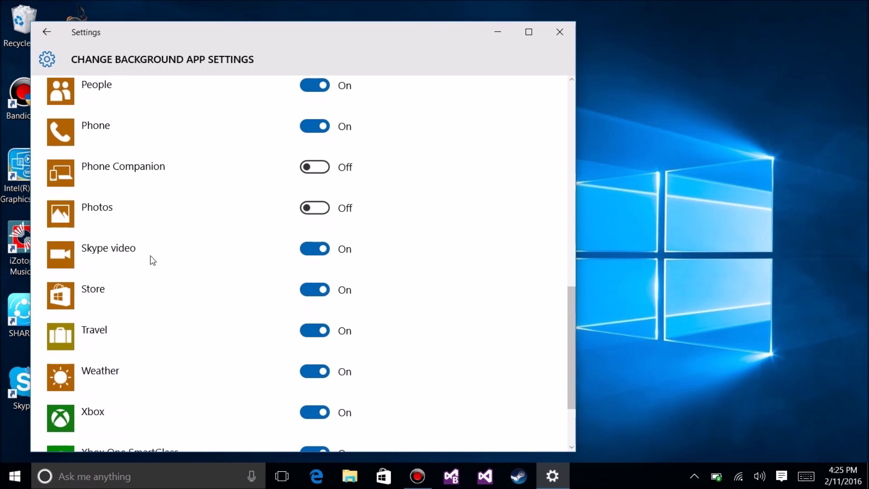
left_click(304, 248)
left_click(307, 293)
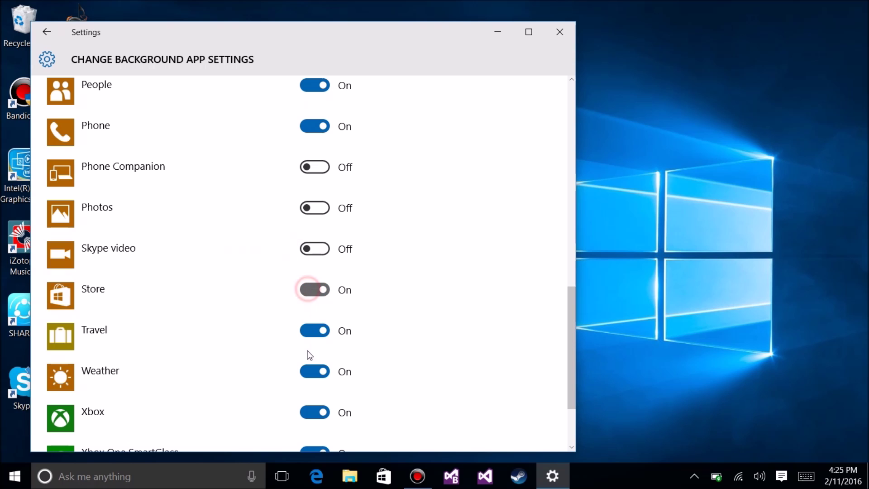
left_click(305, 333)
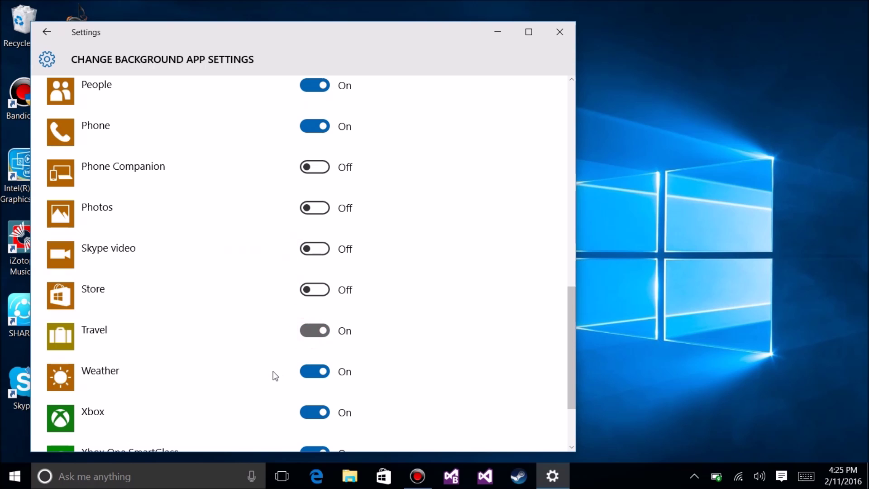
Step: Switch off background running for Xbox, Xbox One SmartGlass and rara music
scroll(275, 371, "down", 2)
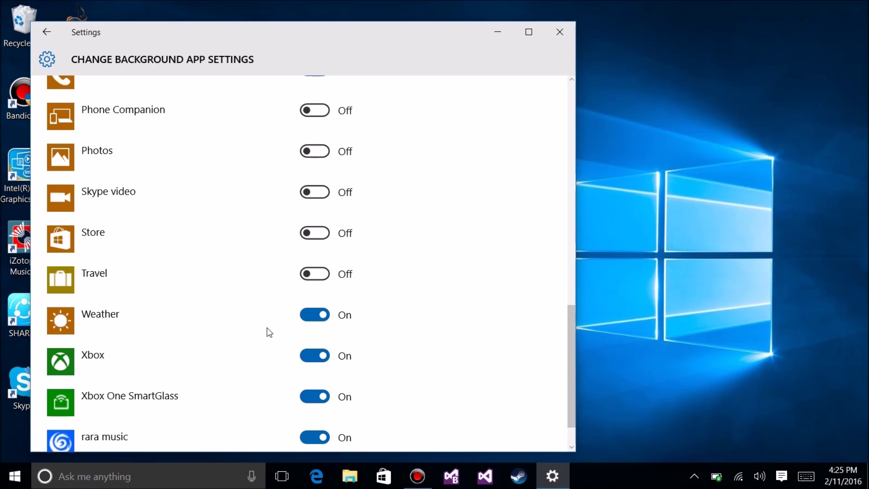
scroll(267, 330, "down", 2)
left_click(303, 306)
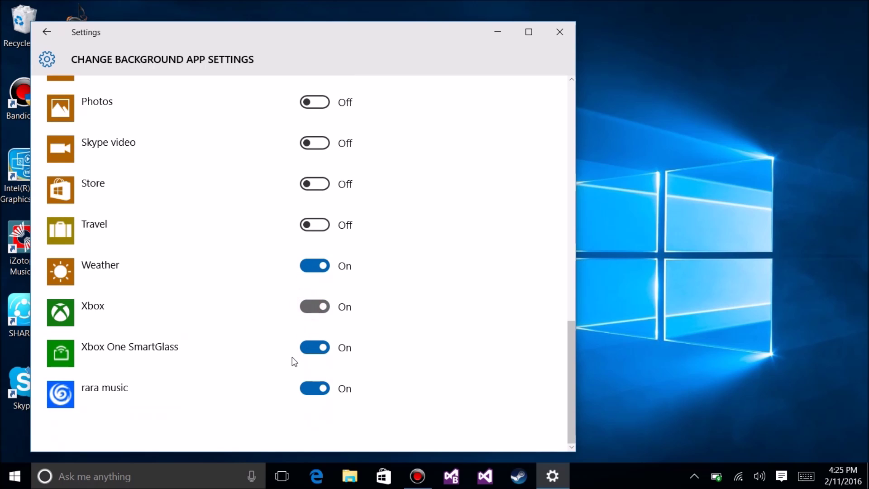
left_click(307, 349)
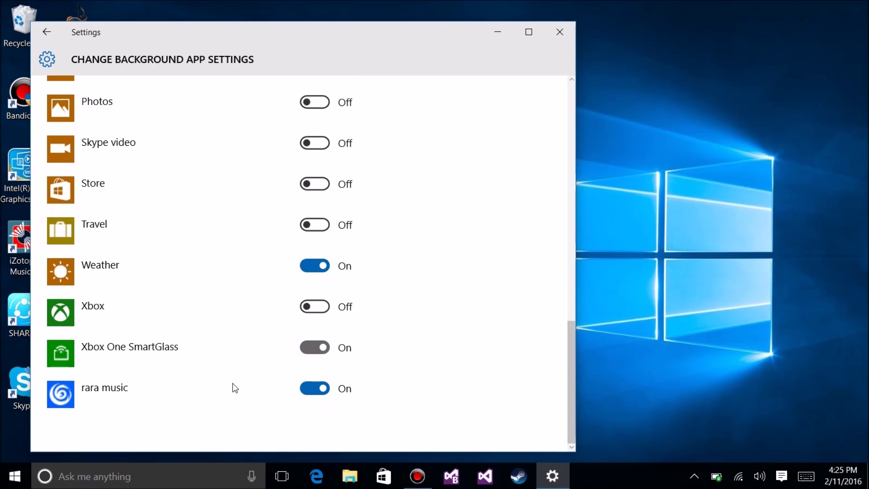
left_click(312, 388)
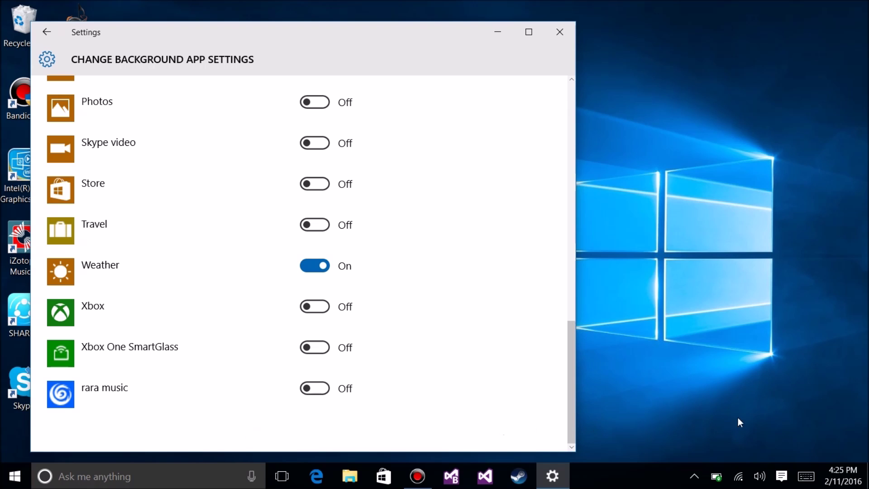
Step: Toggle battery saver off and back on from the taskbar battery panel
left_click(716, 476)
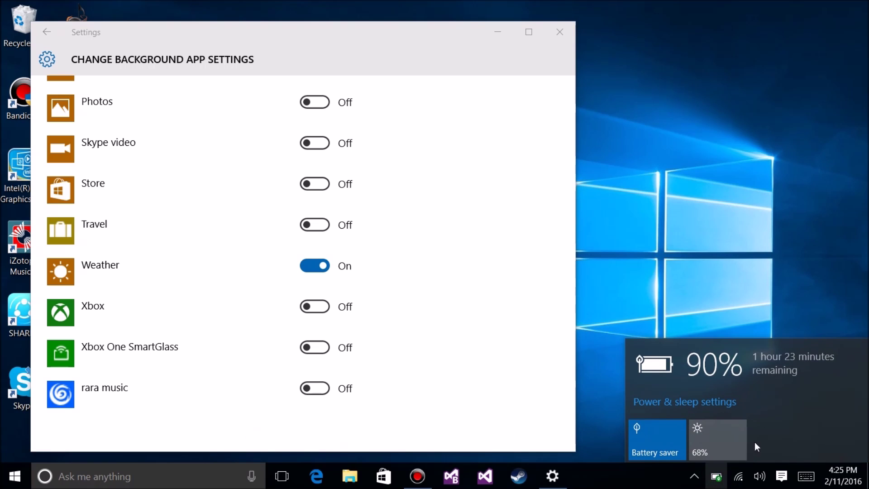
left_click(659, 449)
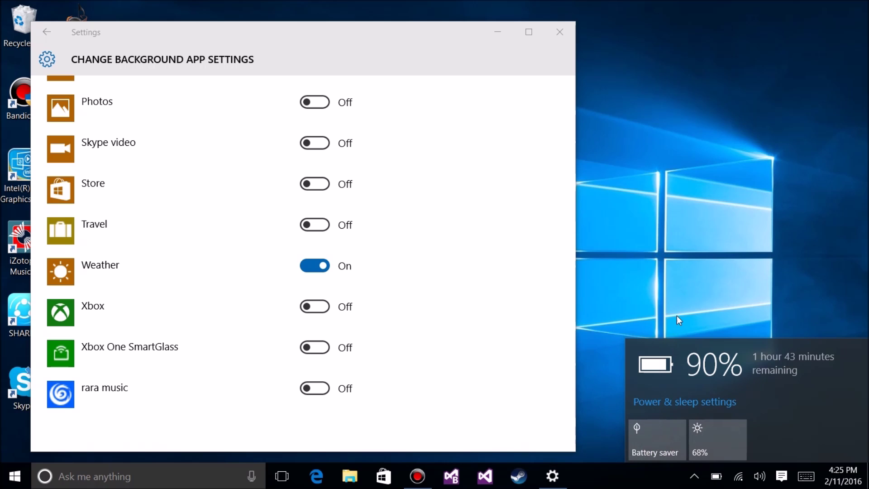
left_click(683, 433)
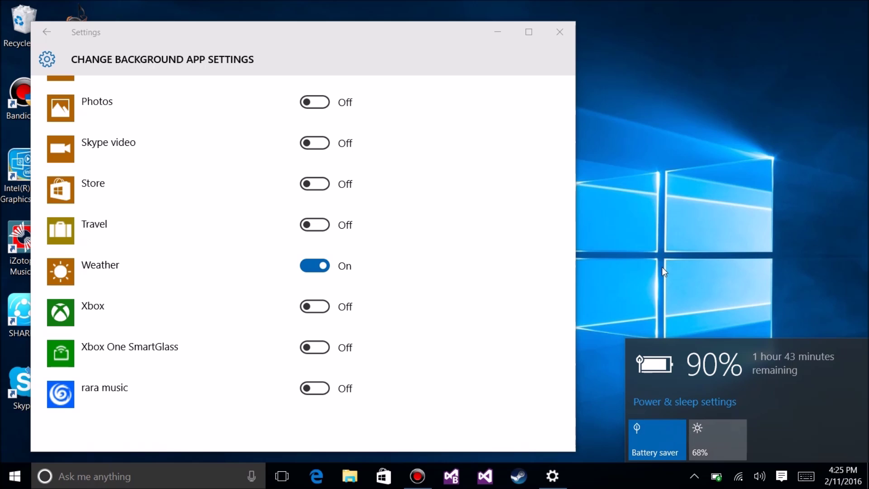